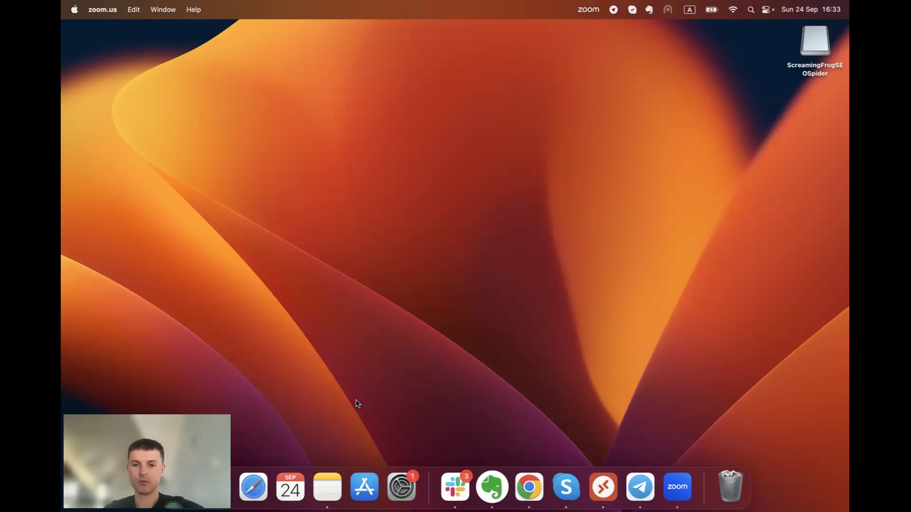
Switch to the full-screen Chrome space showing the GA4 conversions dashboard.
key(ctrl+Right)
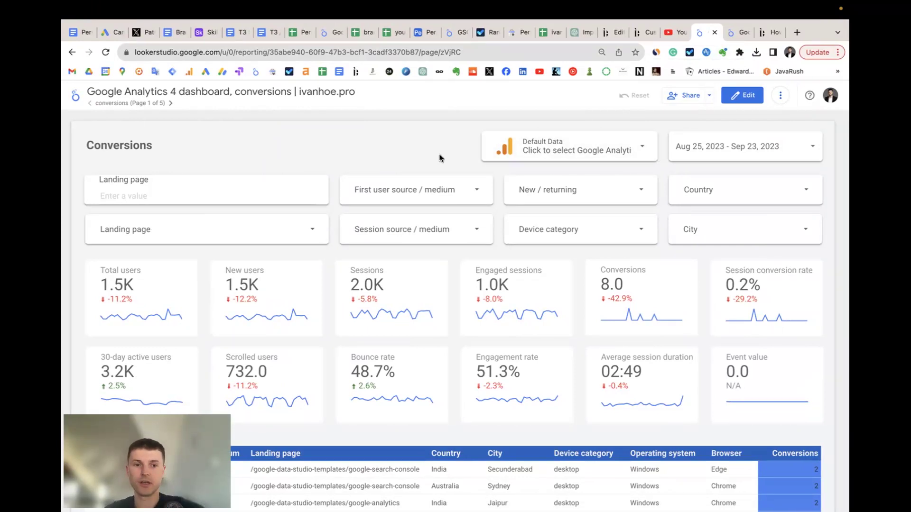
Open the report's Share dialog, scroll the people-with-access list, and show a viewer's role options.
click(684, 97)
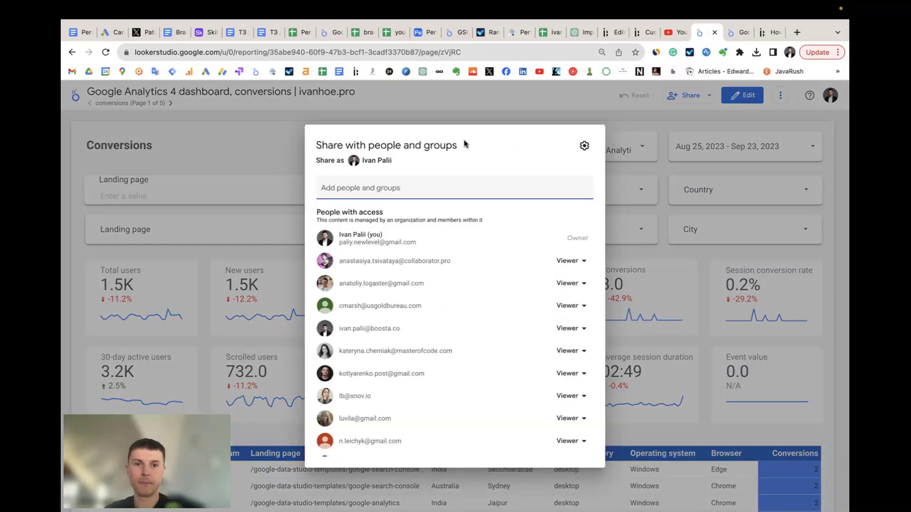
scroll(459, 250, down, 5)
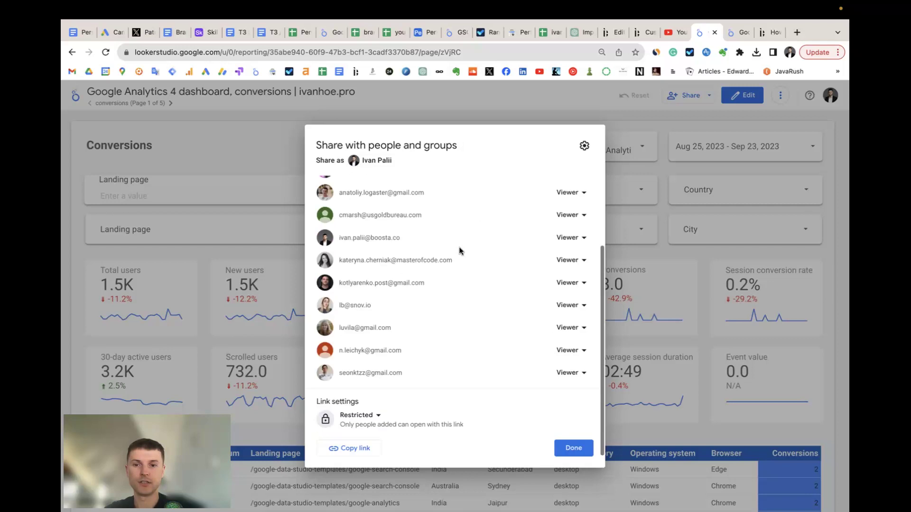
scroll(459, 250, up, 5)
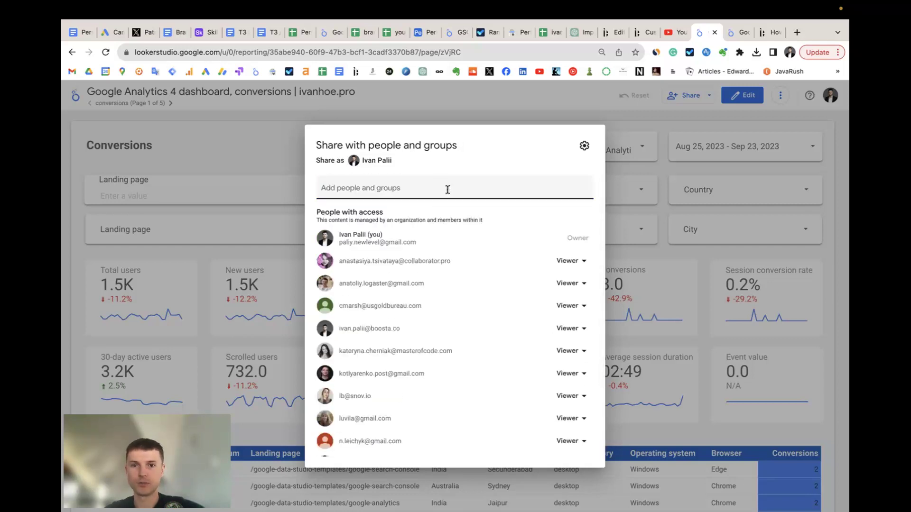
scroll(459, 266, down, 5)
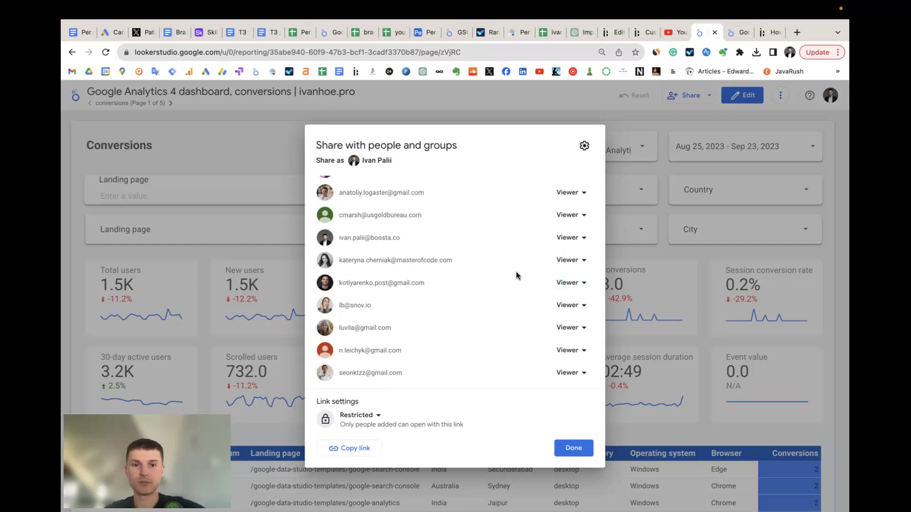
scroll(518, 277, up, 4)
click(580, 264)
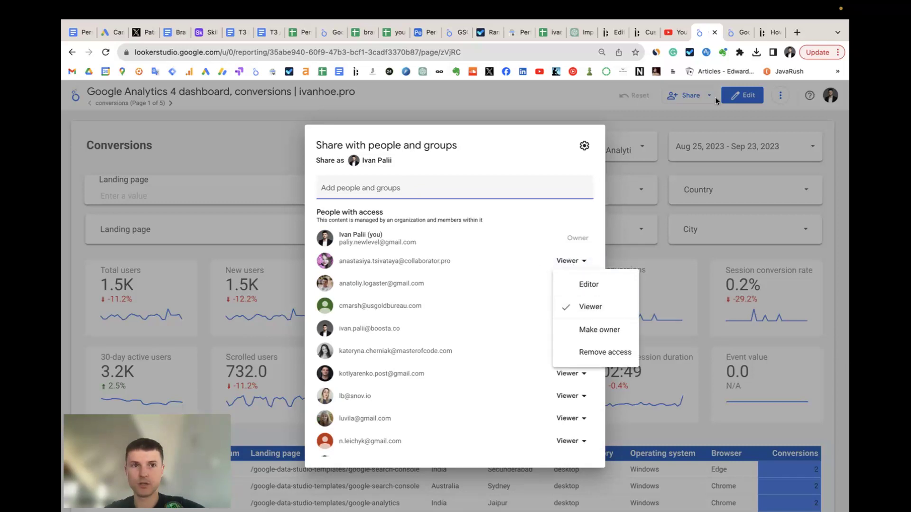
Switch to the ivanhoe.pro article tab with the Viewer, Editor and Owner roles table.
click(765, 34)
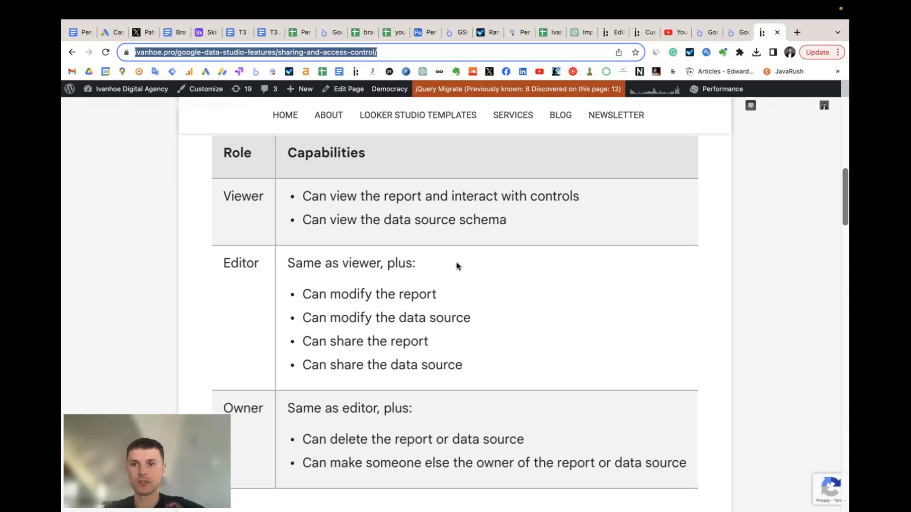
Add the new person's email as a Viewer with Notify people on and send the invitation.
click(705, 34)
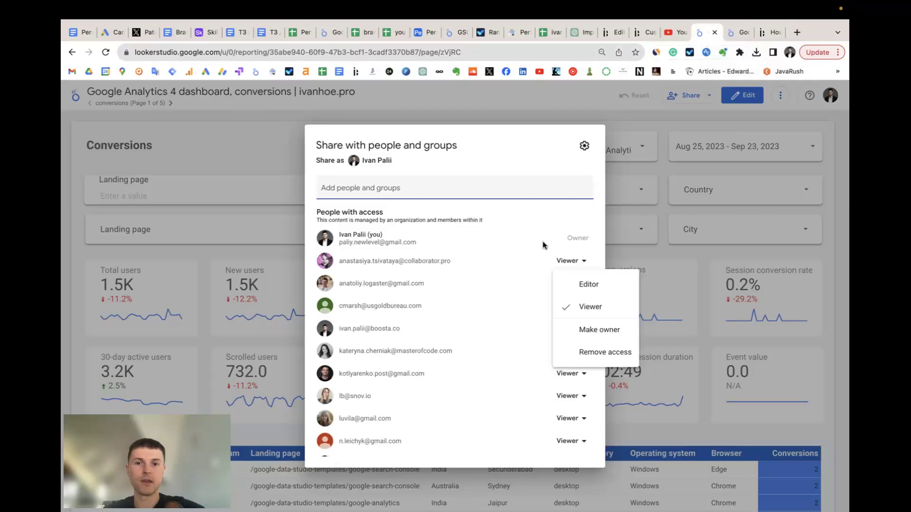
click(522, 173)
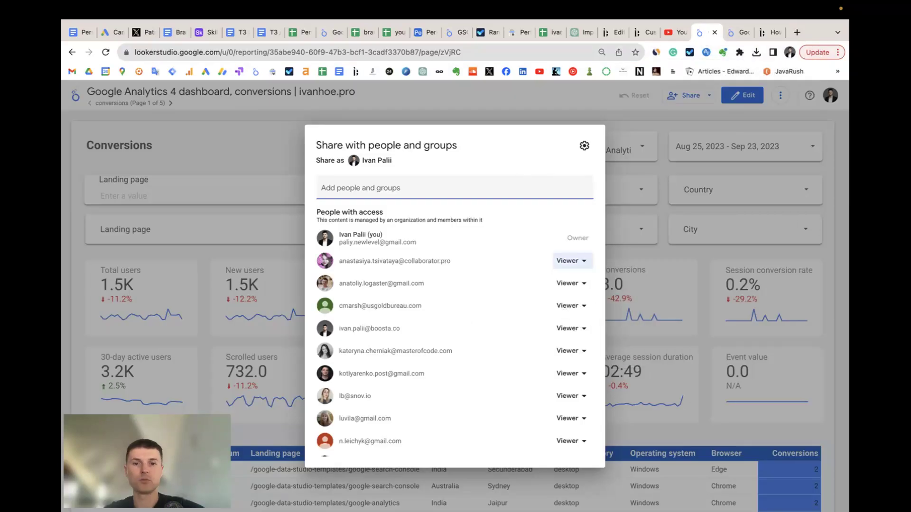
click(464, 192)
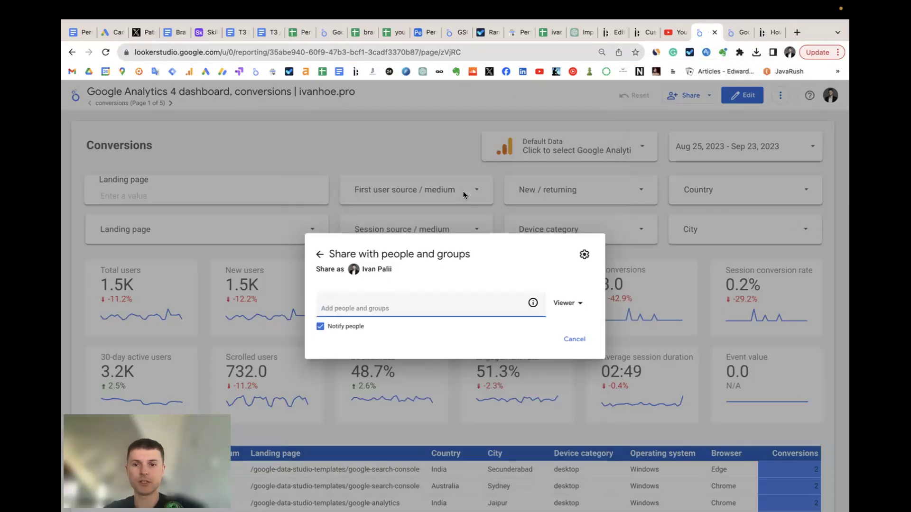
text(ivan)
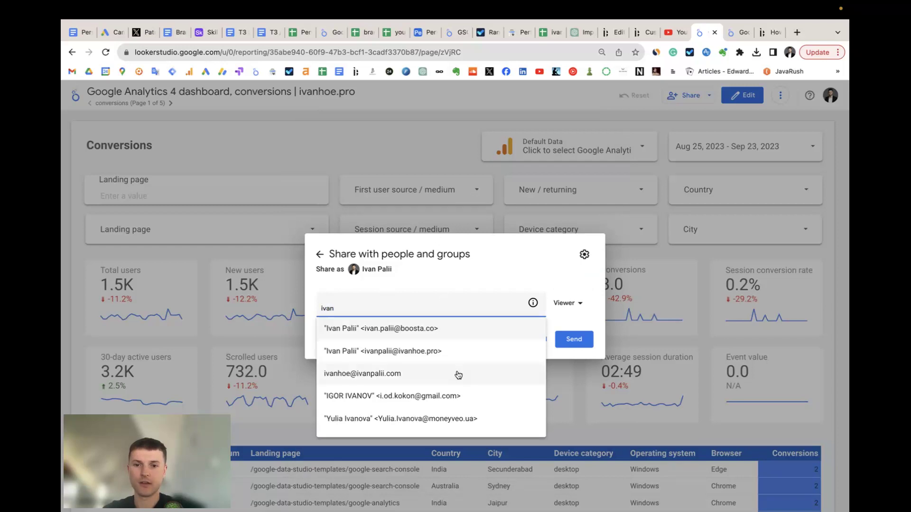
text(hoe)
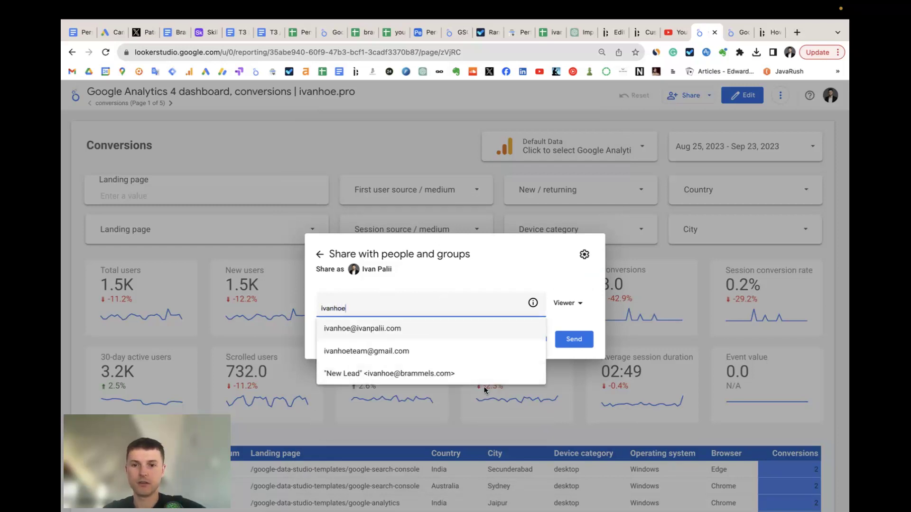
click(451, 348)
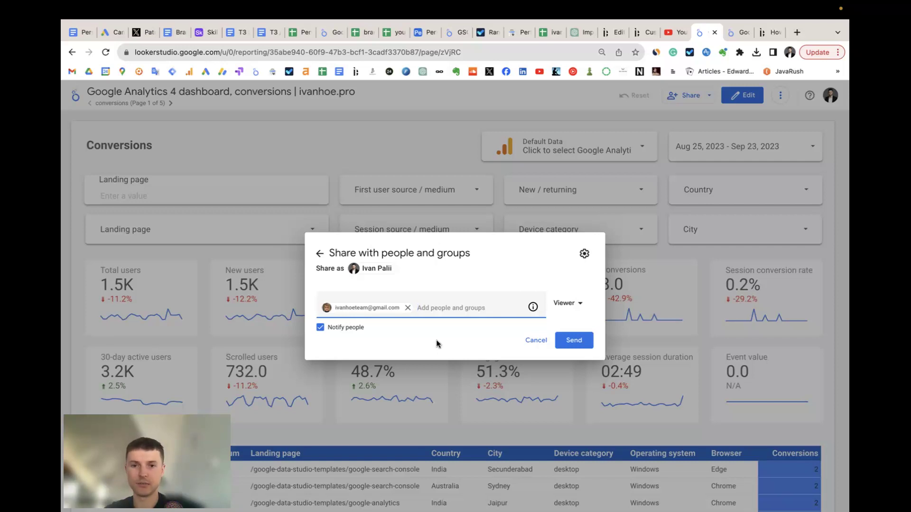
click(574, 341)
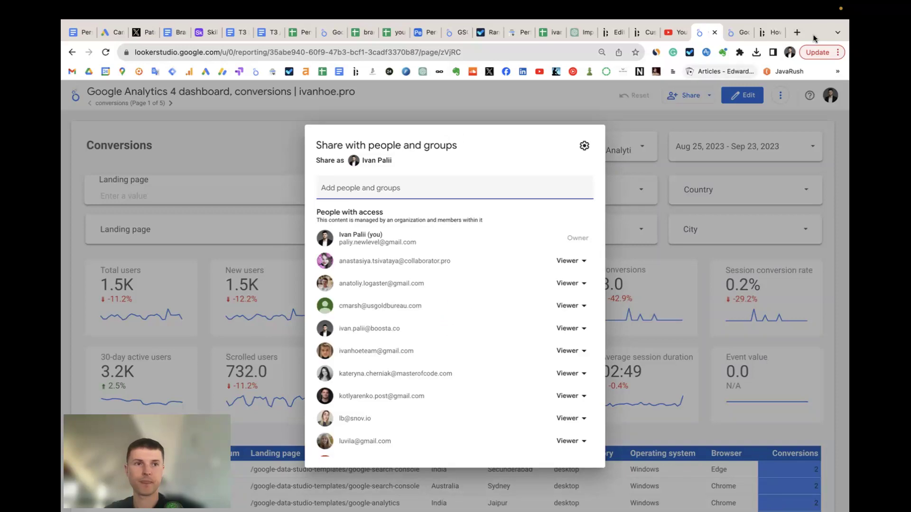
click(789, 53)
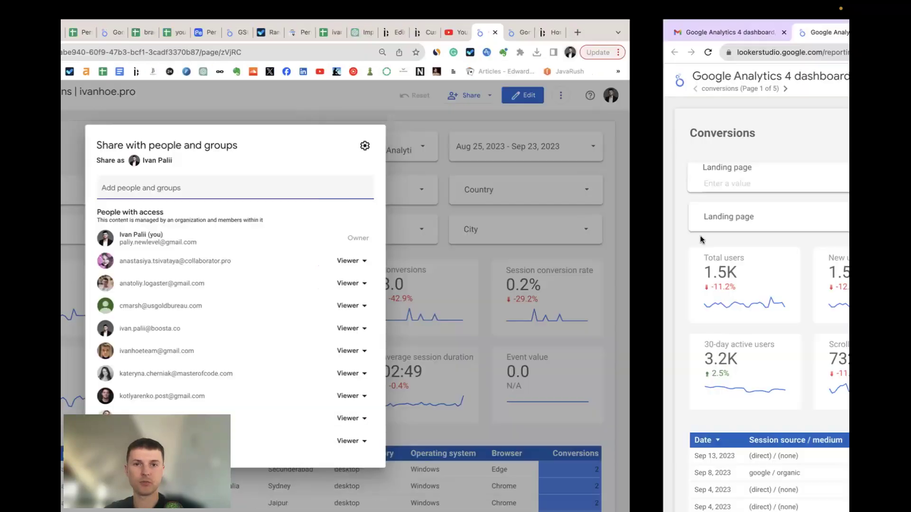
In the invited account's Gmail inbox, open the Invitation to view email and launch the report.
click(726, 262)
click(143, 32)
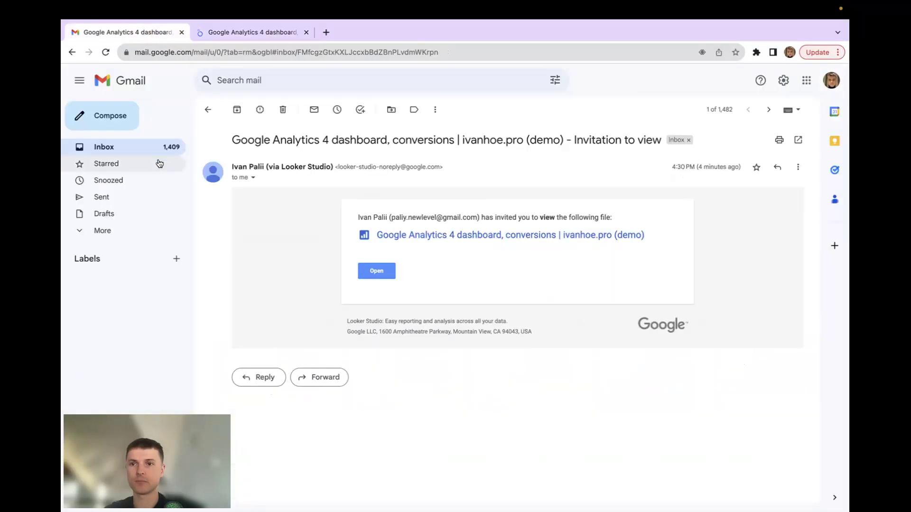
click(137, 145)
click(387, 162)
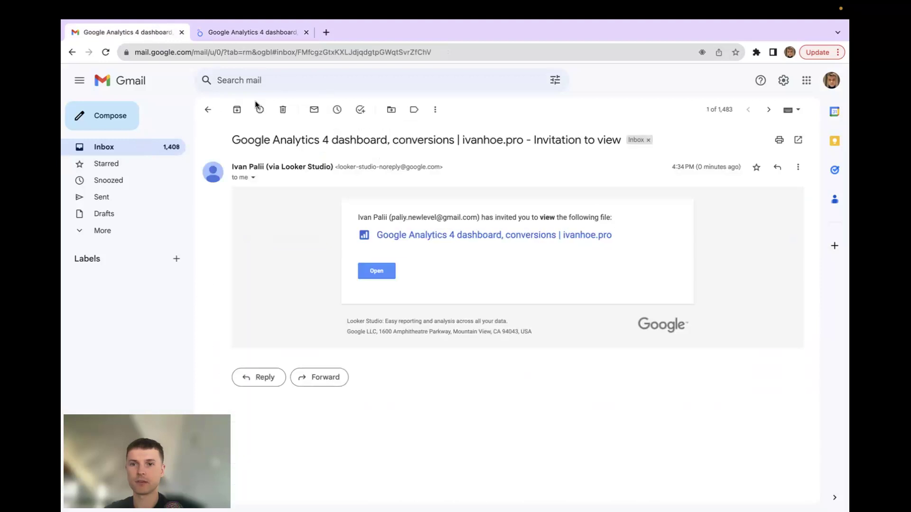
click(375, 274)
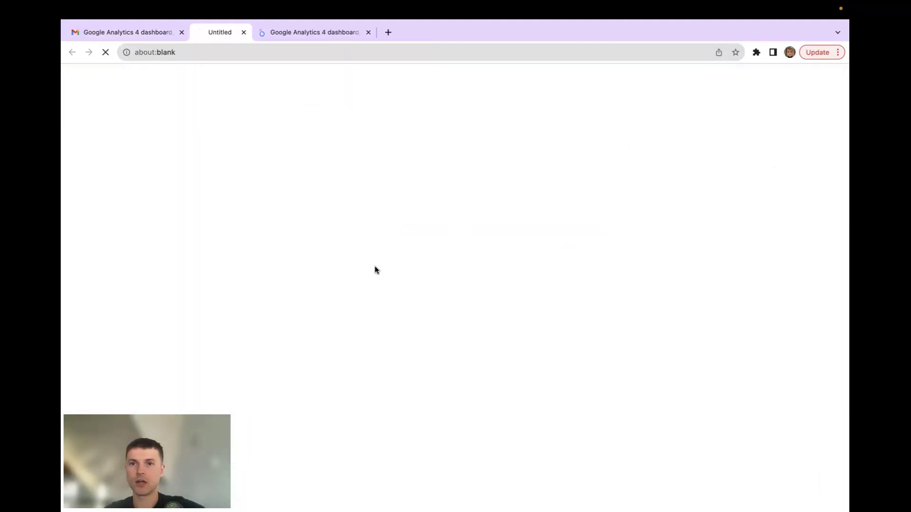
Close the duplicate dashboard tab and return to the shared report.
click(431, 32)
click(131, 37)
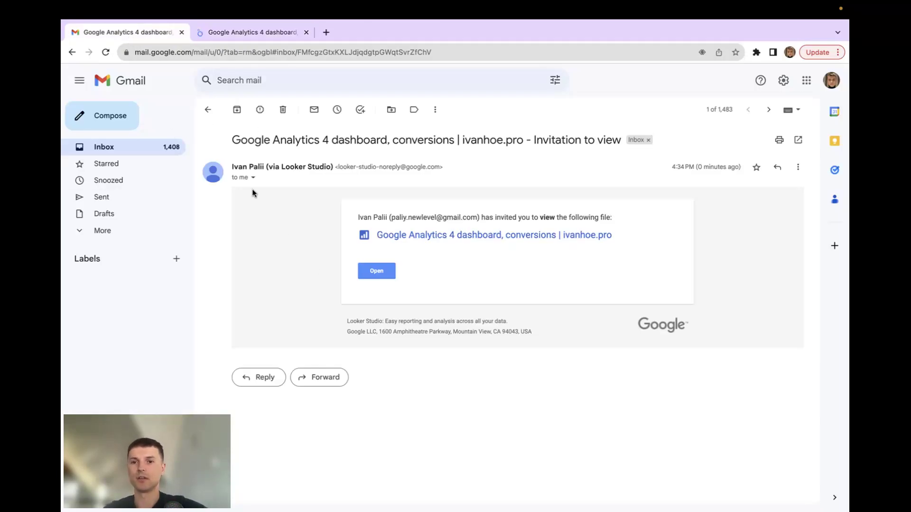
click(253, 35)
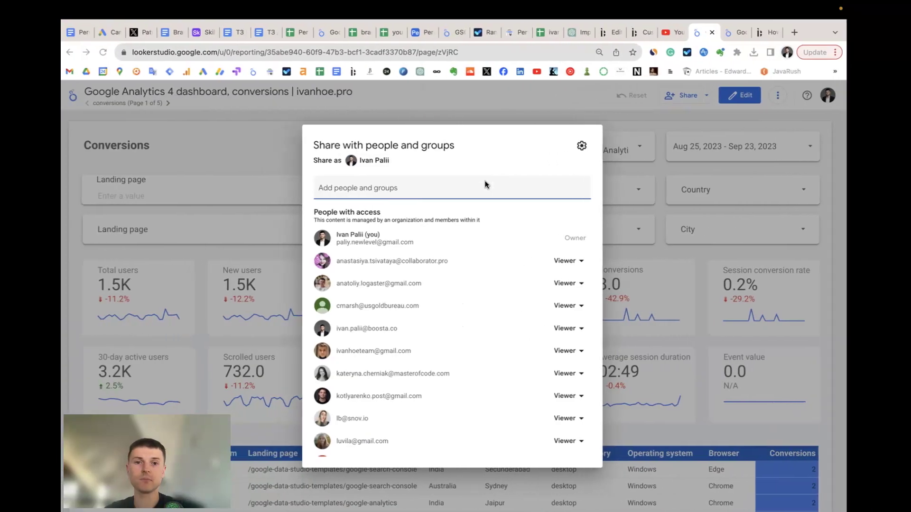
Review the Restricted, Unlisted and Public link options, keep Restricted, and copy the report link.
scroll(482, 287, down, 5)
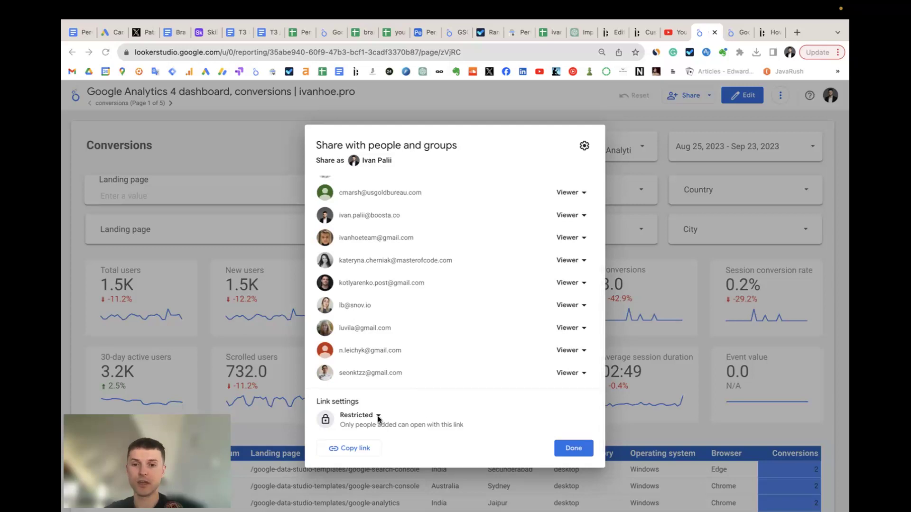
click(379, 417)
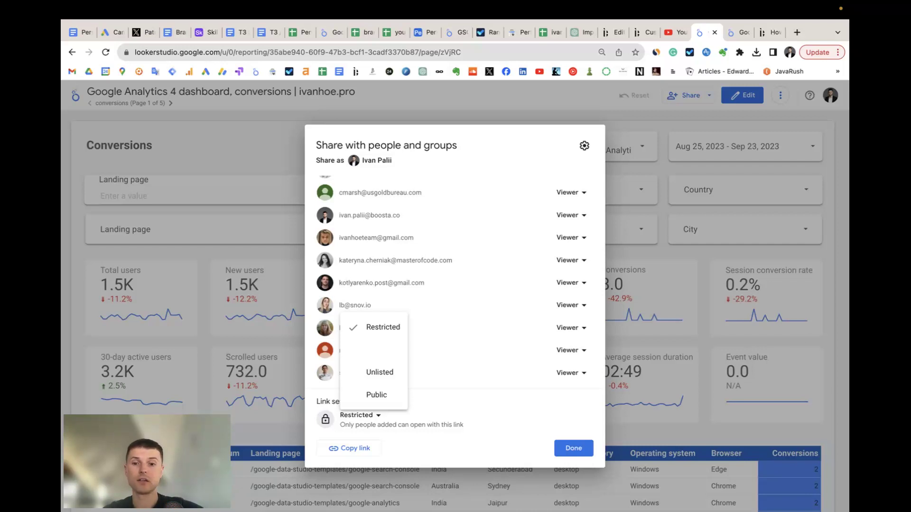
click(459, 440)
click(355, 454)
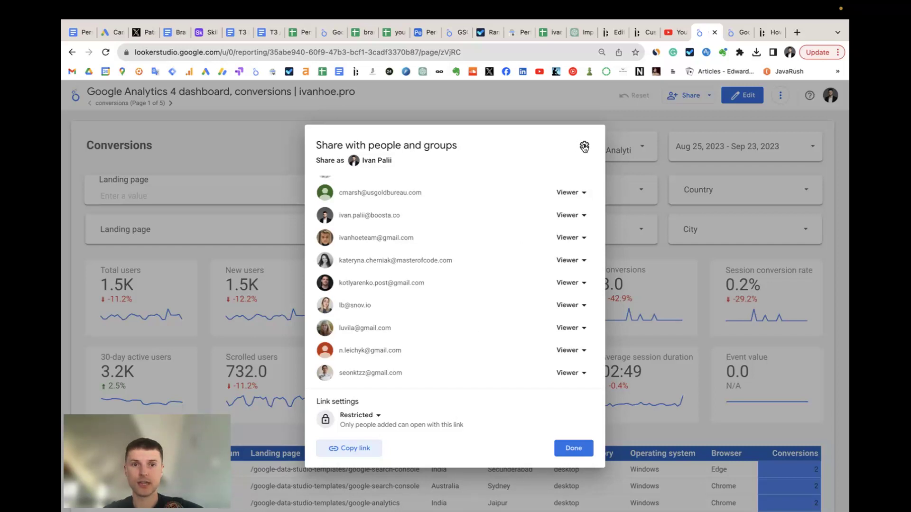
Check both reports' access settings, disabling downloading, printing and copying for viewers on the demo report.
click(584, 147)
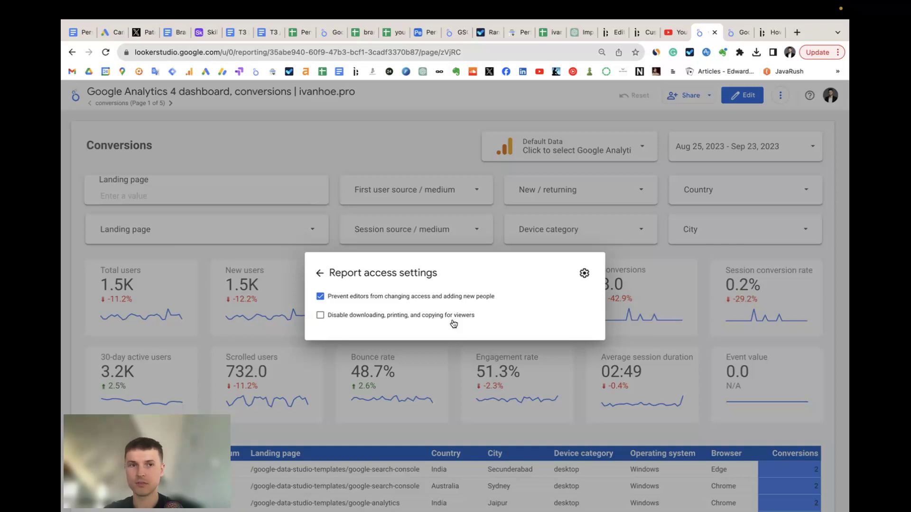
click(734, 35)
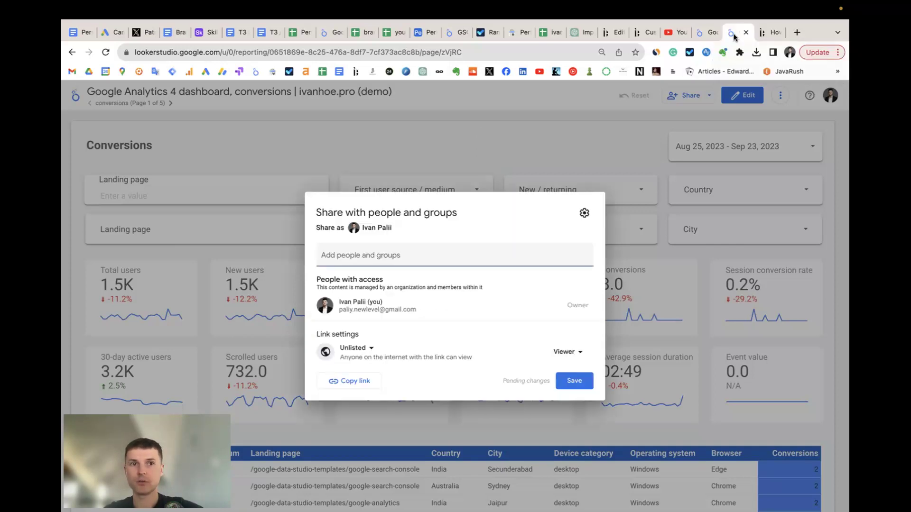
click(585, 215)
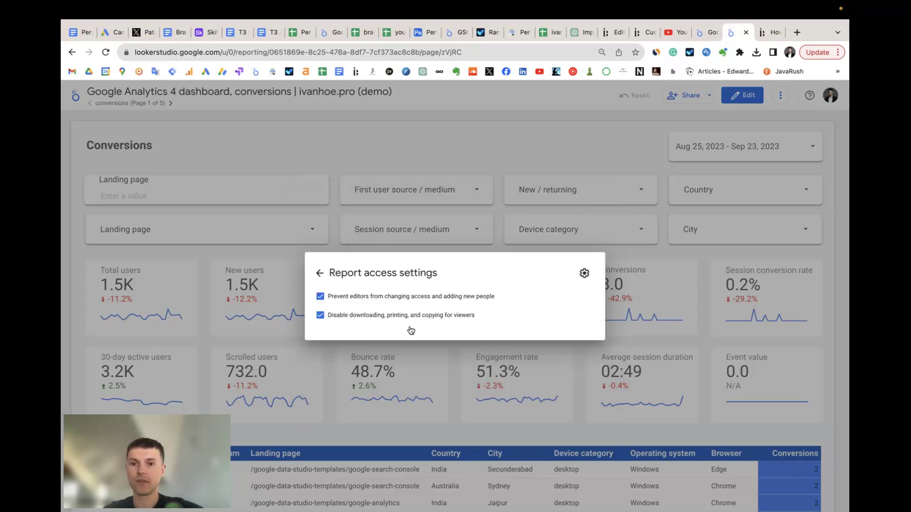
click(321, 316)
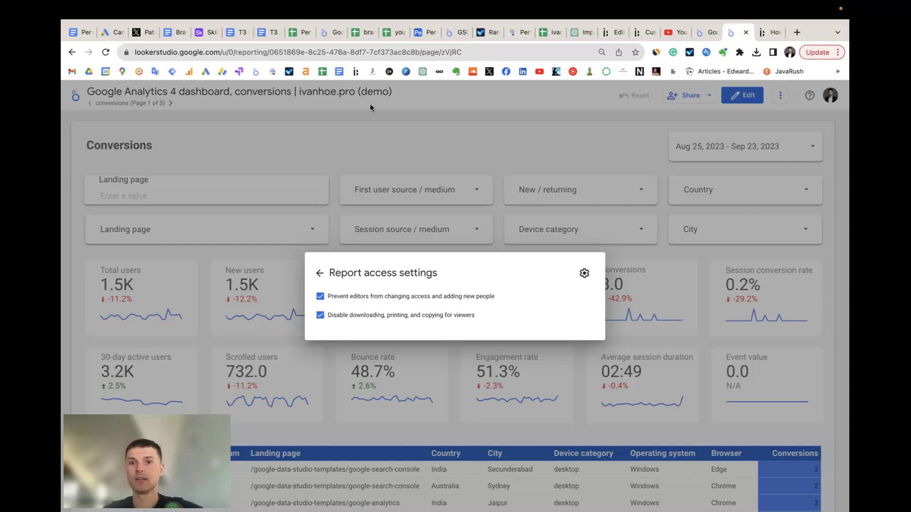
click(701, 34)
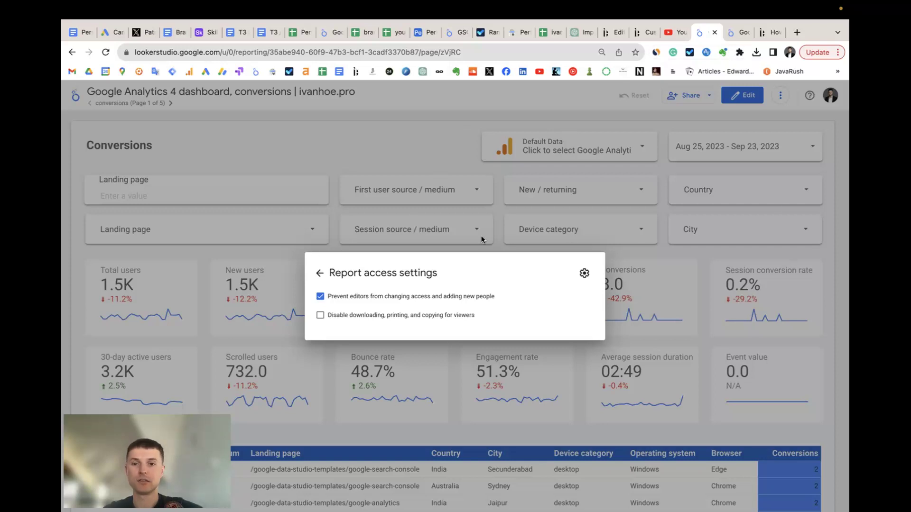
Go back to the people-with-access list, scroll it, and show another viewer's role options.
click(318, 274)
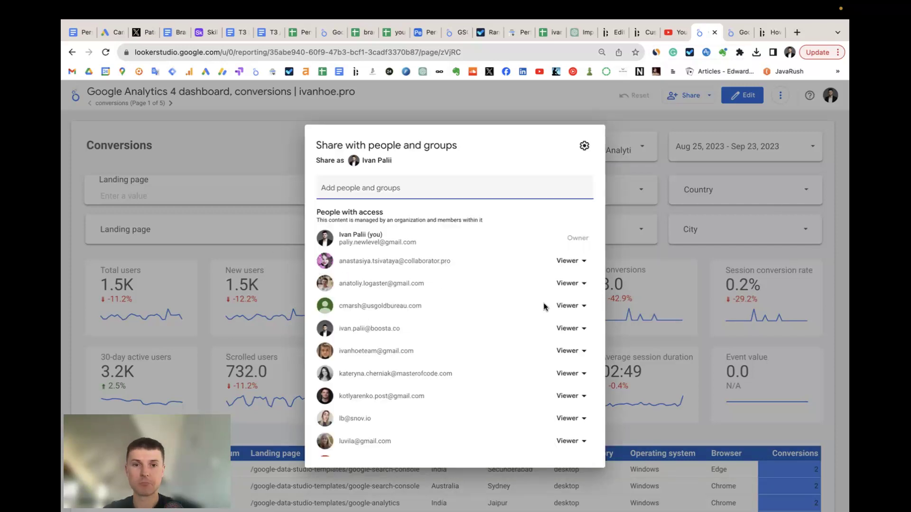
scroll(544, 306, down, 3)
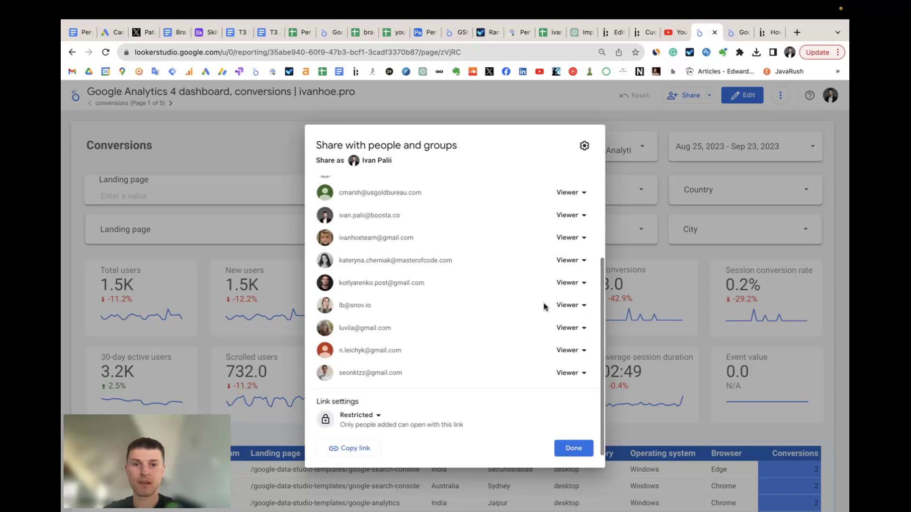
click(584, 284)
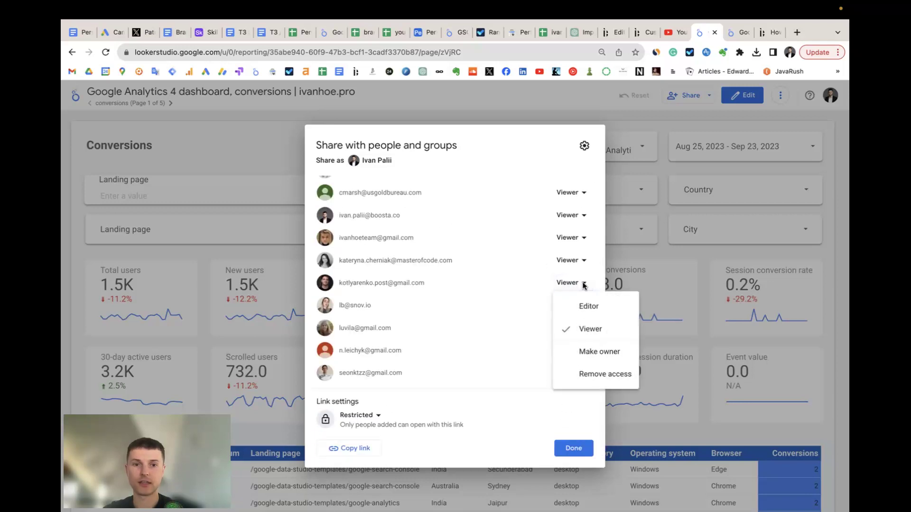